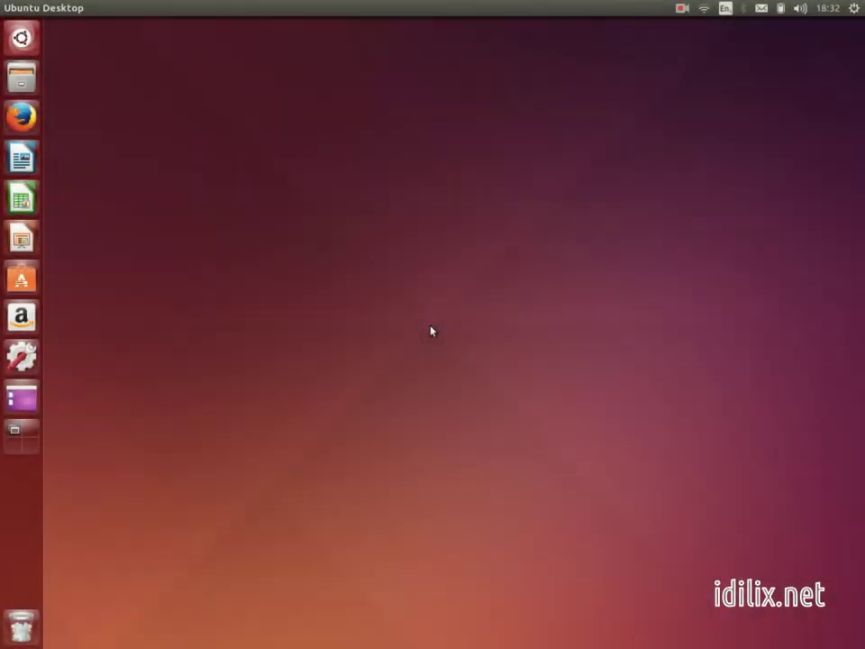
- Open the gear system menu at the top-right of the panel
click(853, 11)
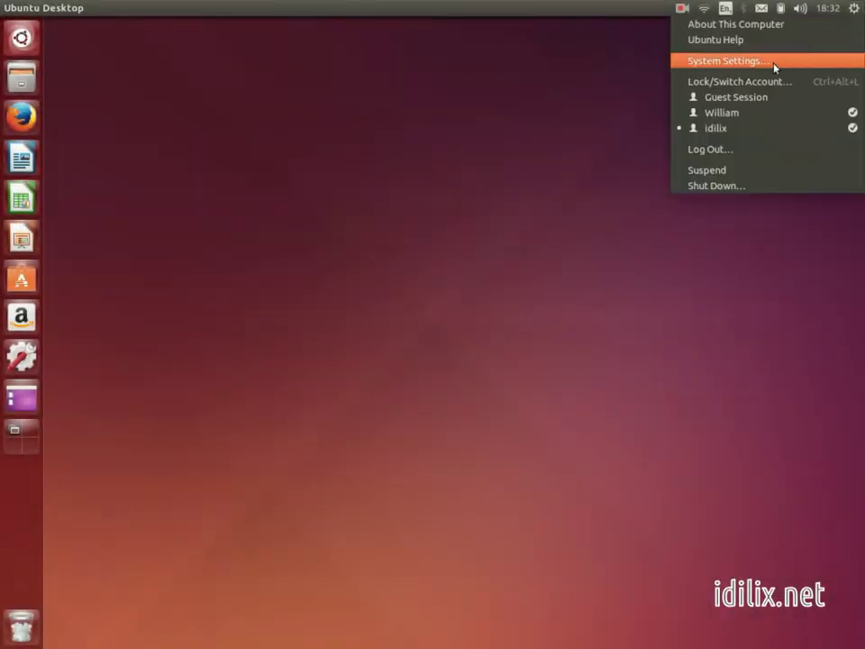
- Launch System Settings… from the gear menu
click(703, 65)
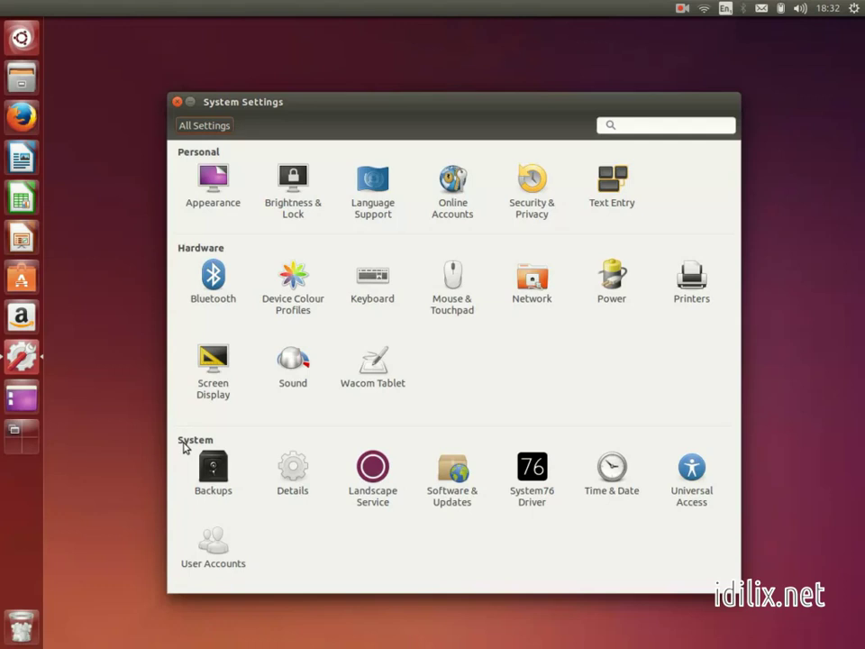
- In Appearance, set the Forever wallpaper, then open and cancel the add-picture browser
click(209, 185)
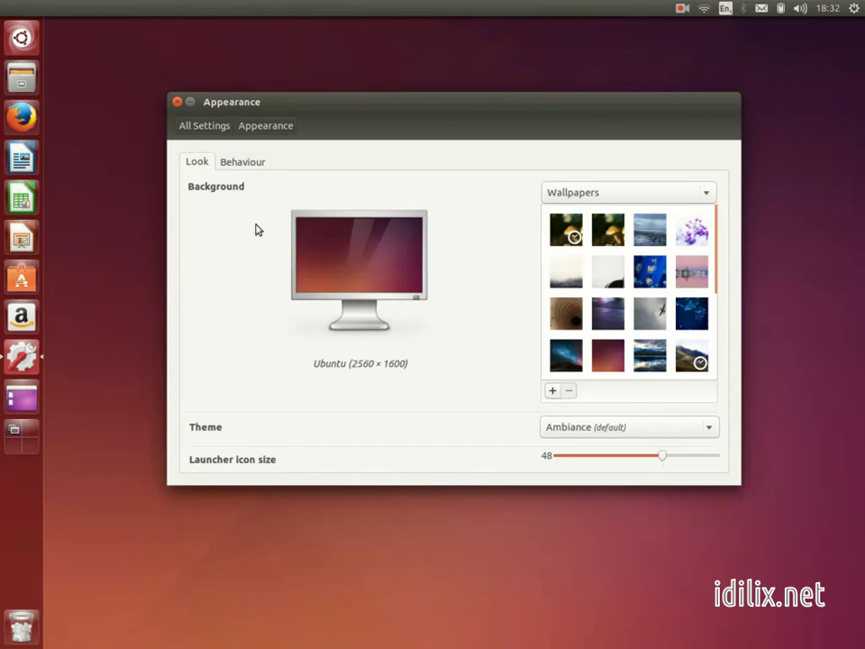
click(566, 360)
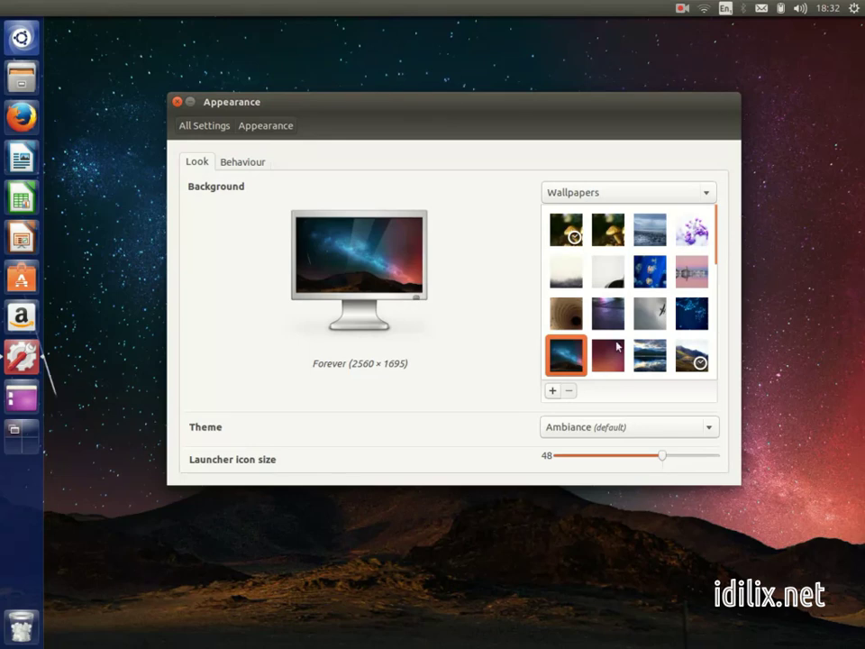
click(552, 390)
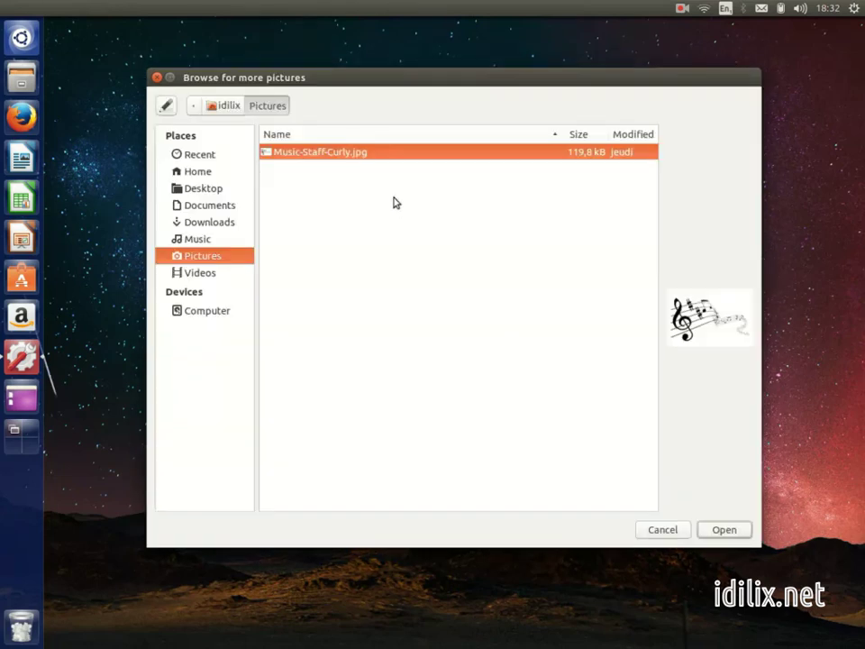
click(663, 529)
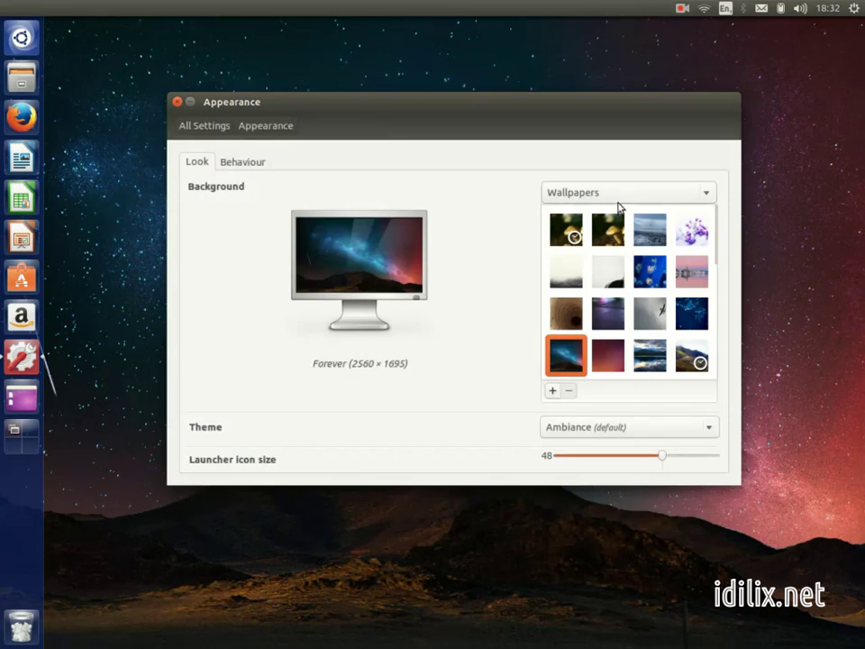
- Switch the background to a vertical gradient whose first colour is medium blue
click(617, 195)
click(602, 230)
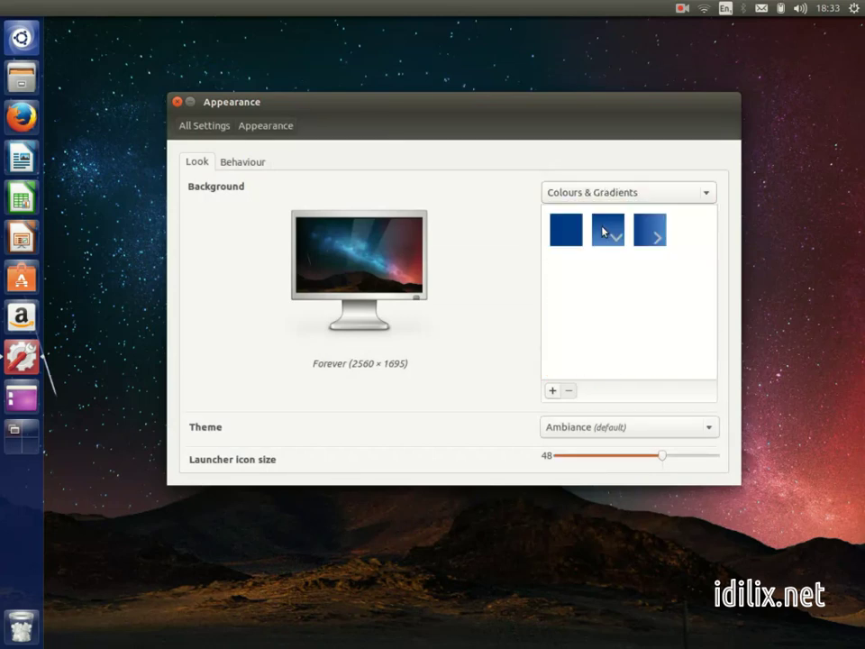
click(620, 235)
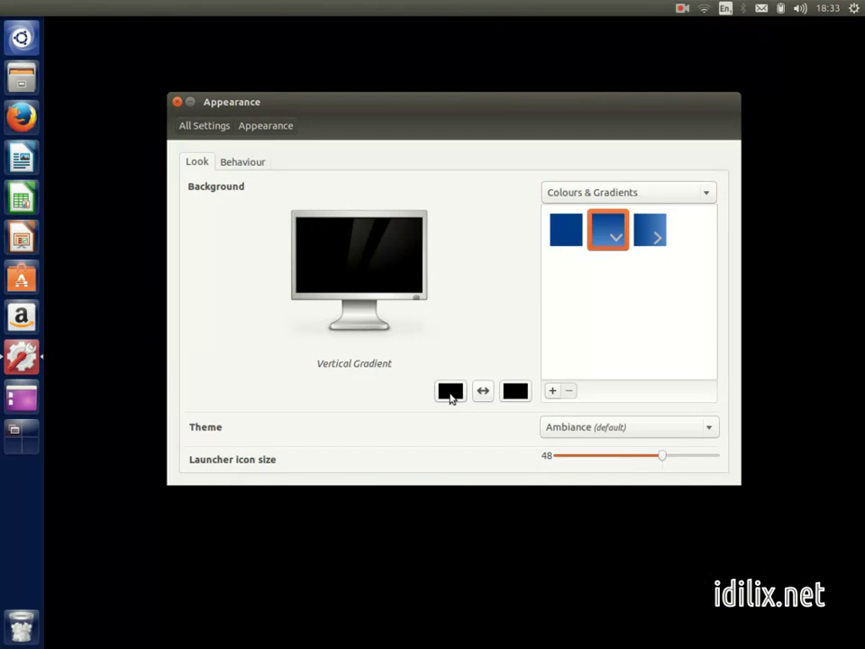
click(450, 396)
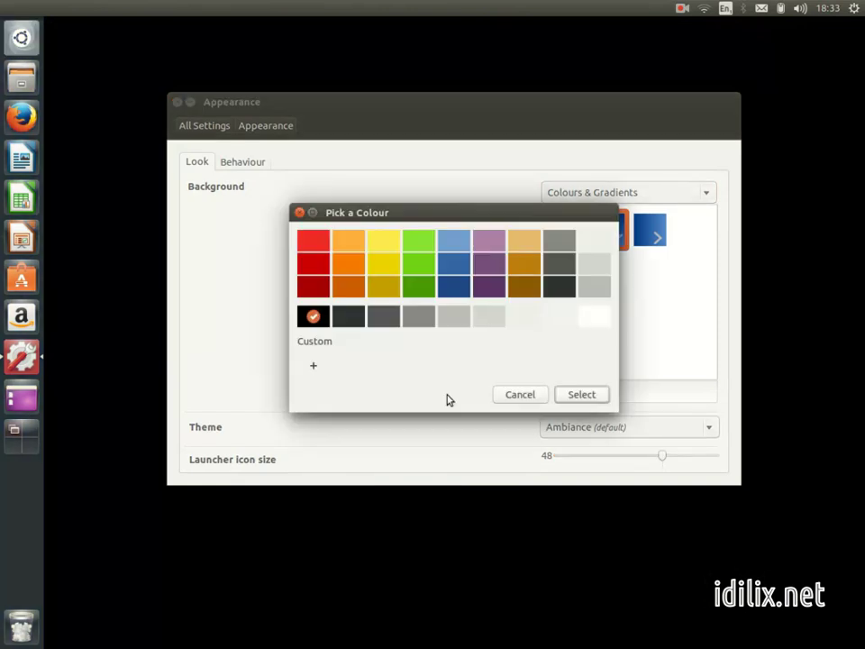
click(455, 265)
click(569, 397)
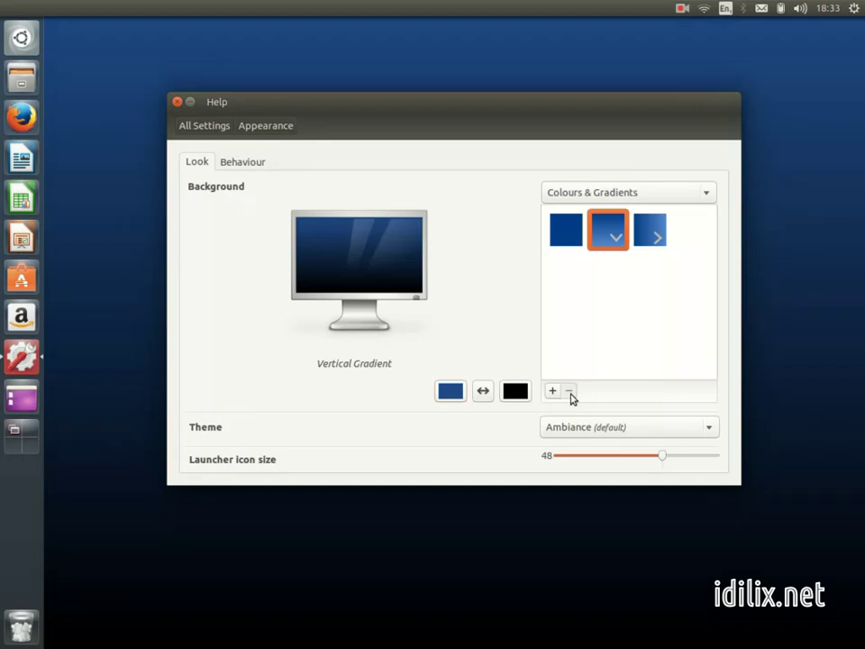
- Keep the Ambiance theme and shrink the launcher icon size from 48 to 30
click(581, 428)
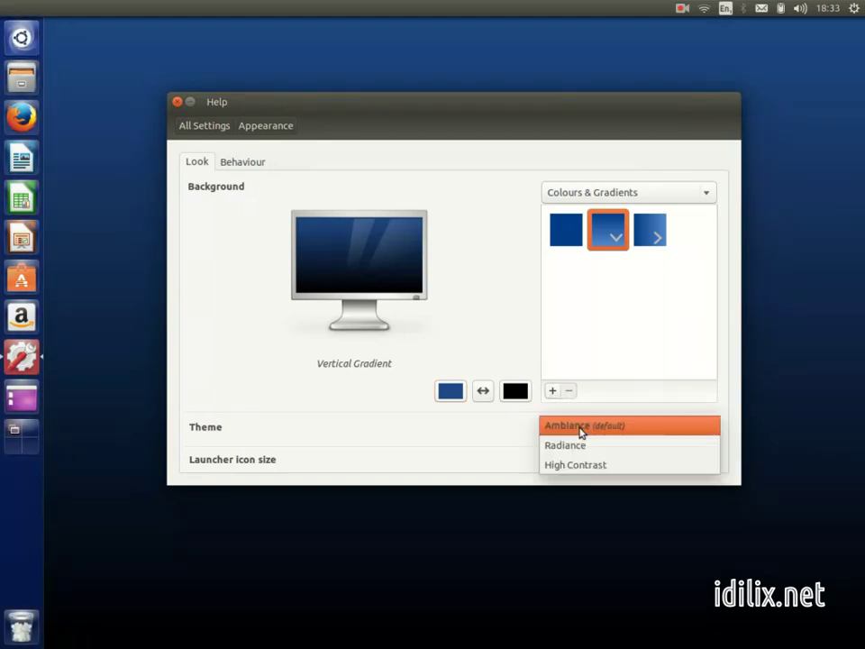
click(582, 428)
drag(662, 459, 603, 457)
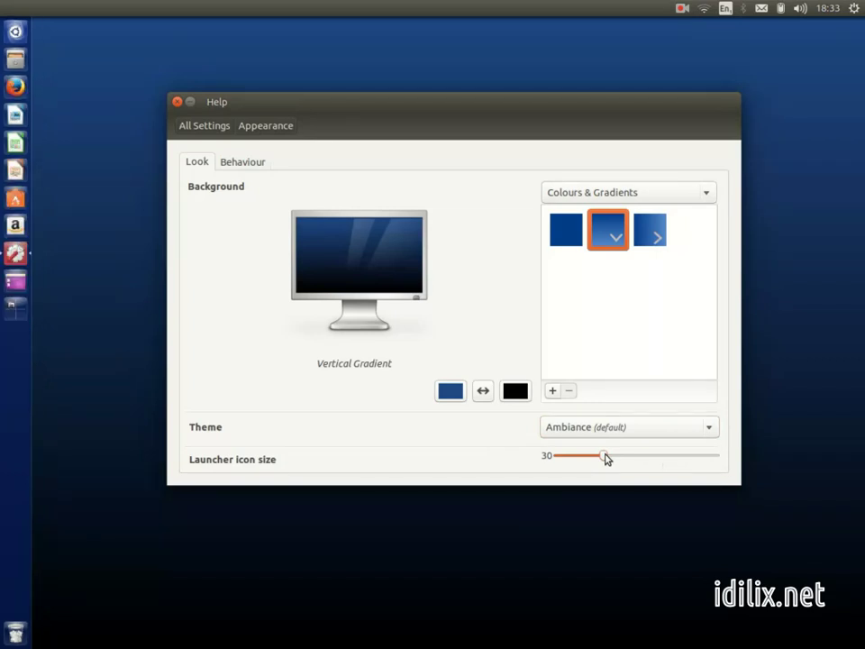
- On the Behaviour tab, toggle launcher auto-hide, workspaces and the show desktop icon on and back off
click(244, 160)
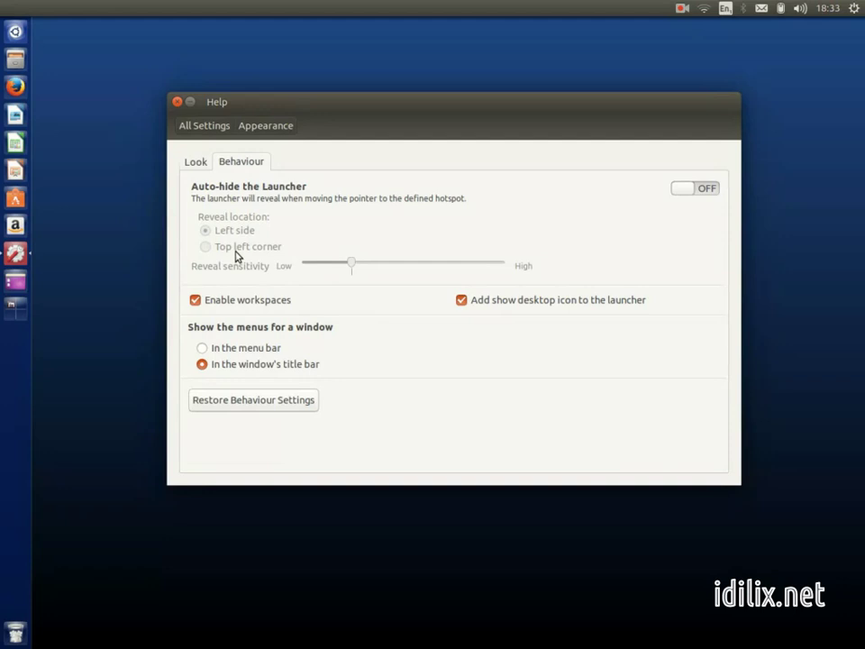
click(701, 196)
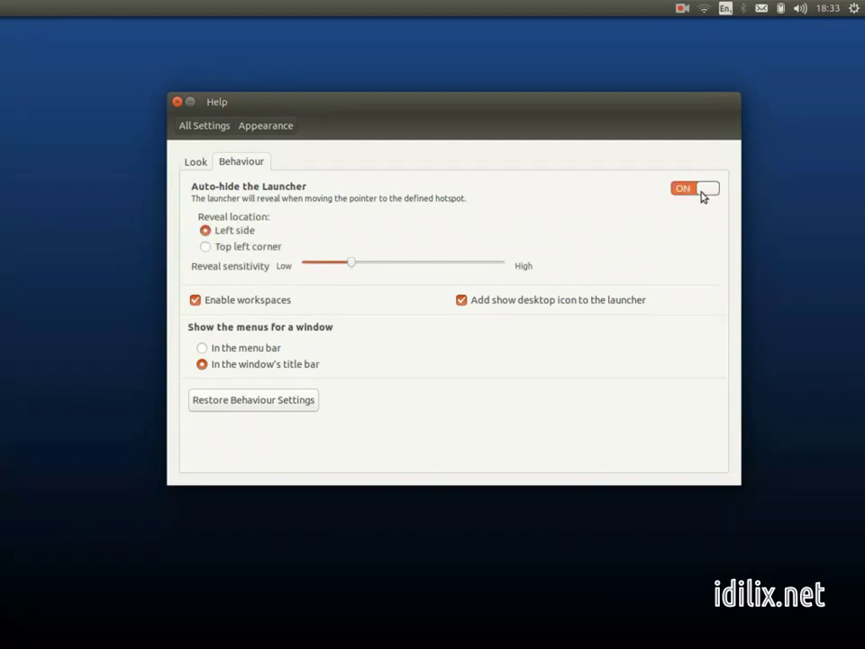
click(701, 192)
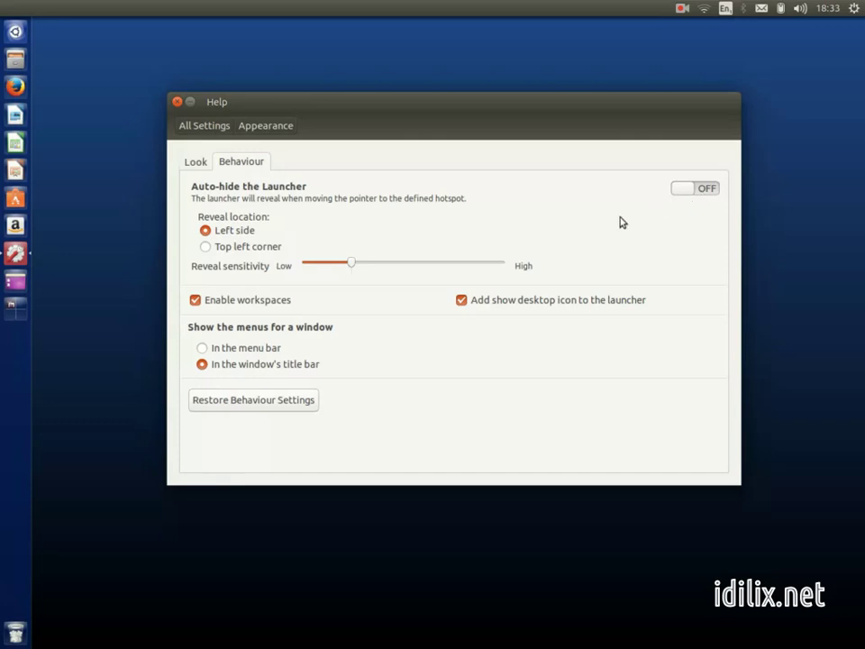
click(229, 304)
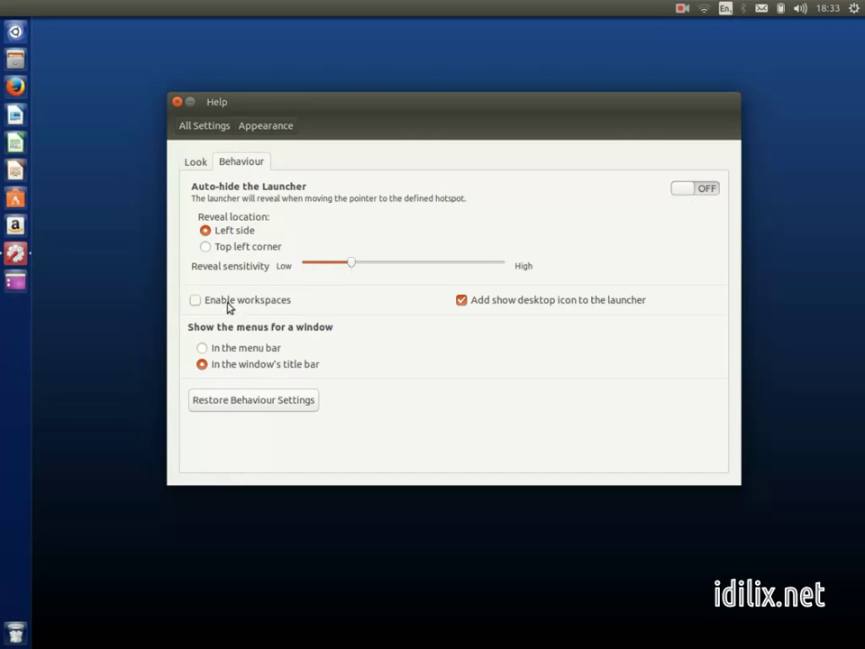
click(229, 304)
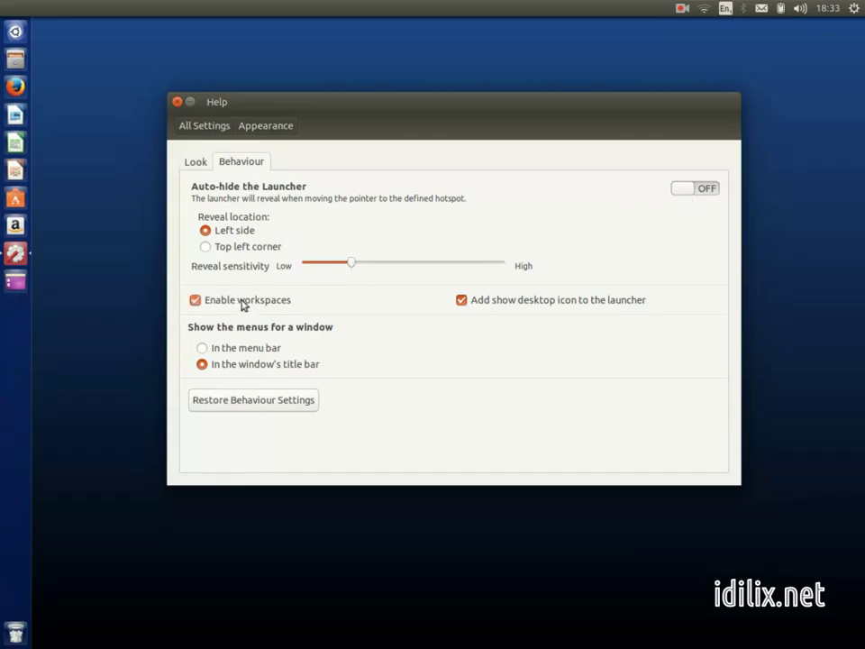
click(487, 304)
click(488, 304)
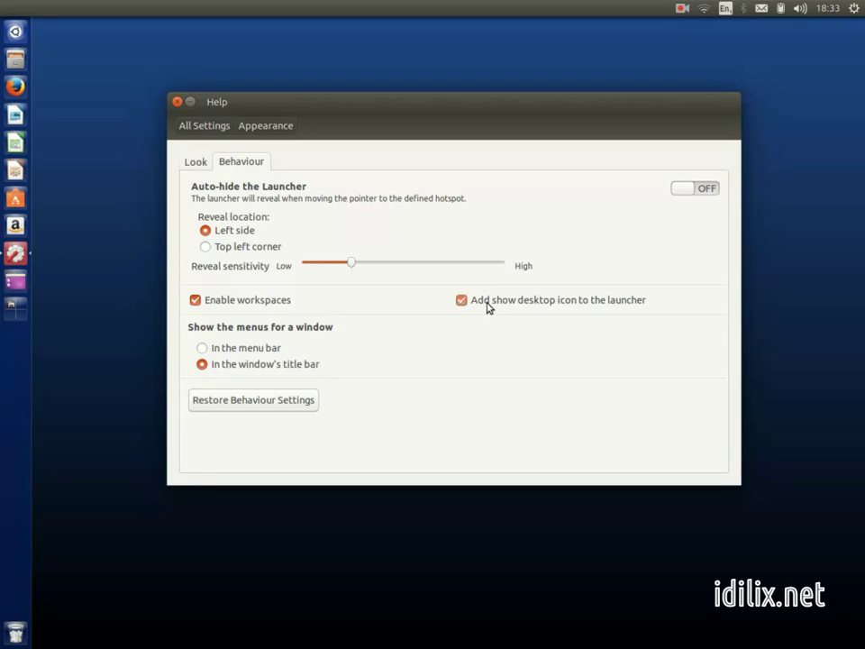
- Open the Home folder in Files and set window menus to show in the menu bar
click(15, 61)
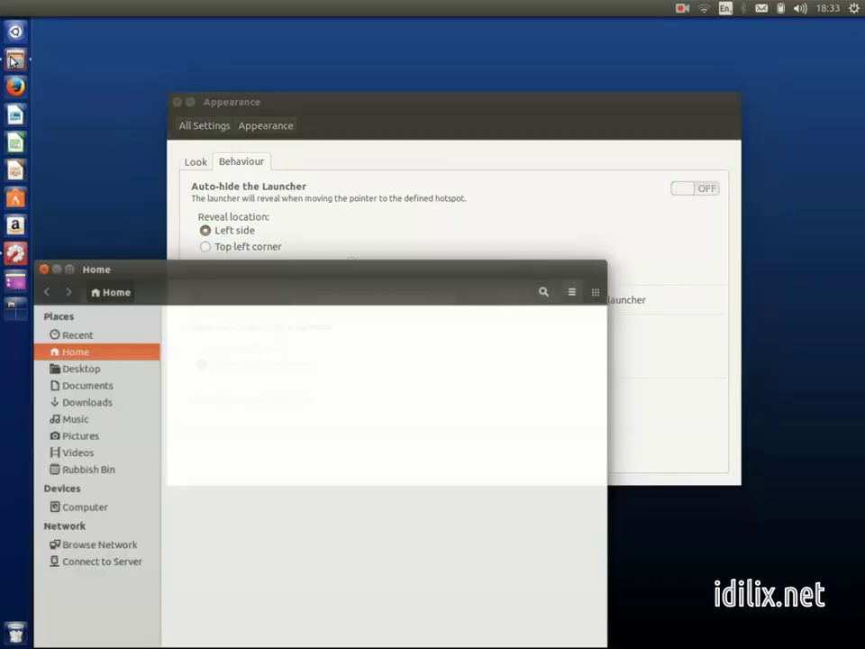
drag(332, 100, 425, 60)
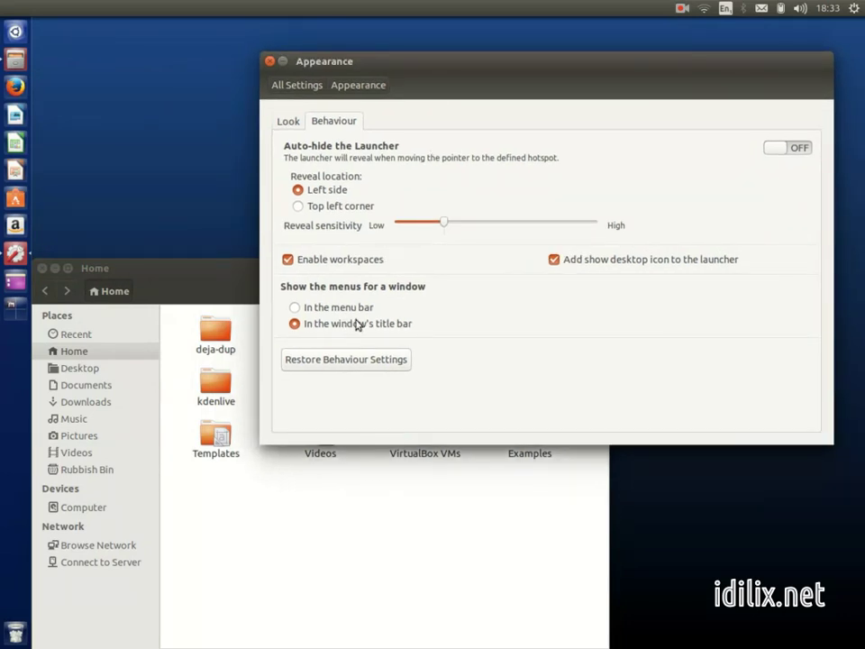
click(192, 279)
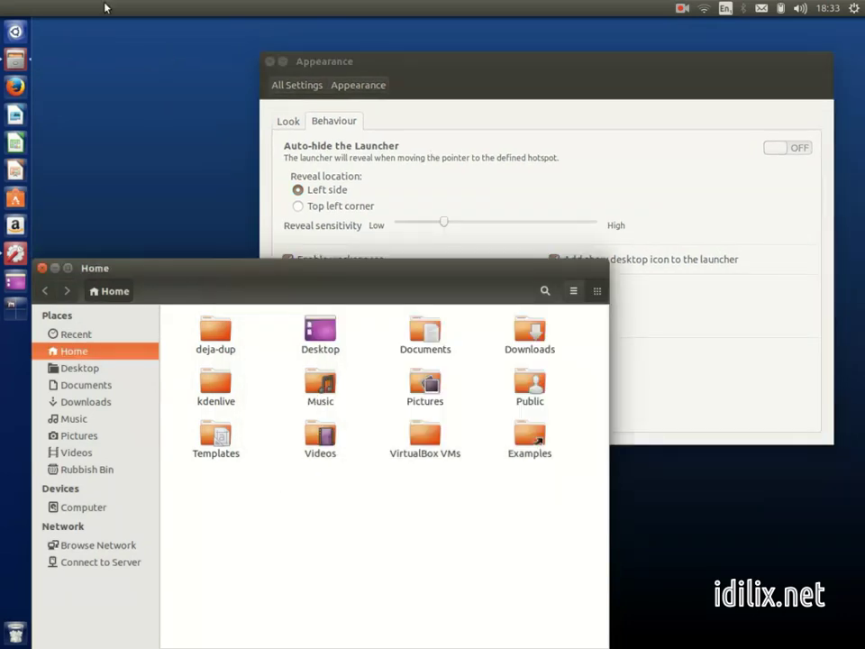
mouse_move(450, 282)
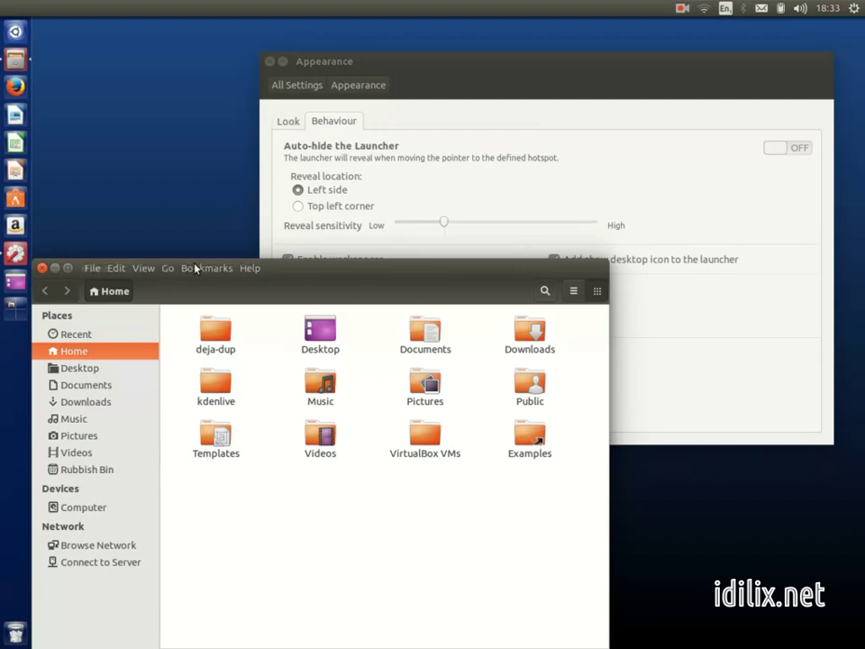
click(664, 328)
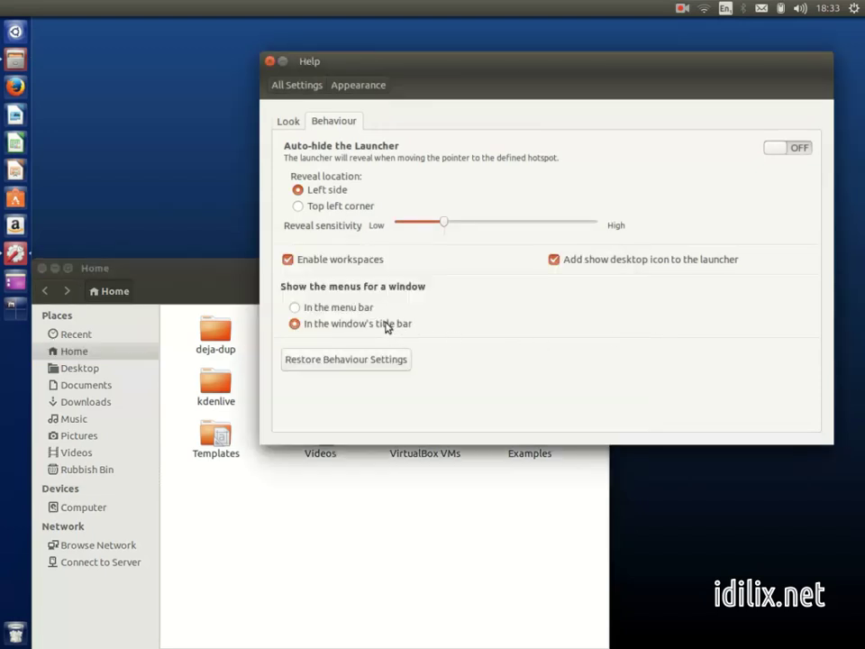
click(332, 311)
click(228, 287)
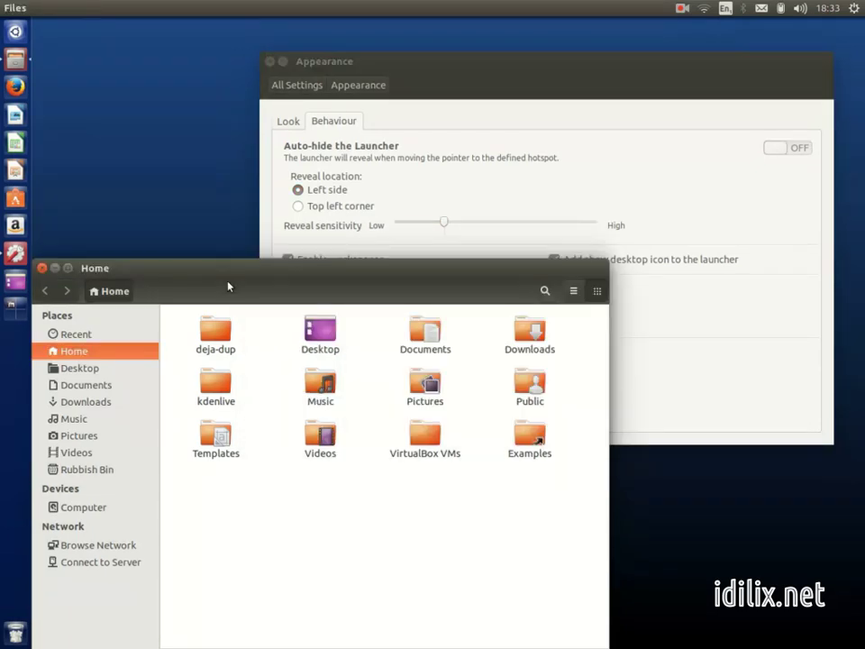
- Return to All Settings, close the Home folder window, and adjust brightness in Brightness & Lock
mouse_move(75, 7)
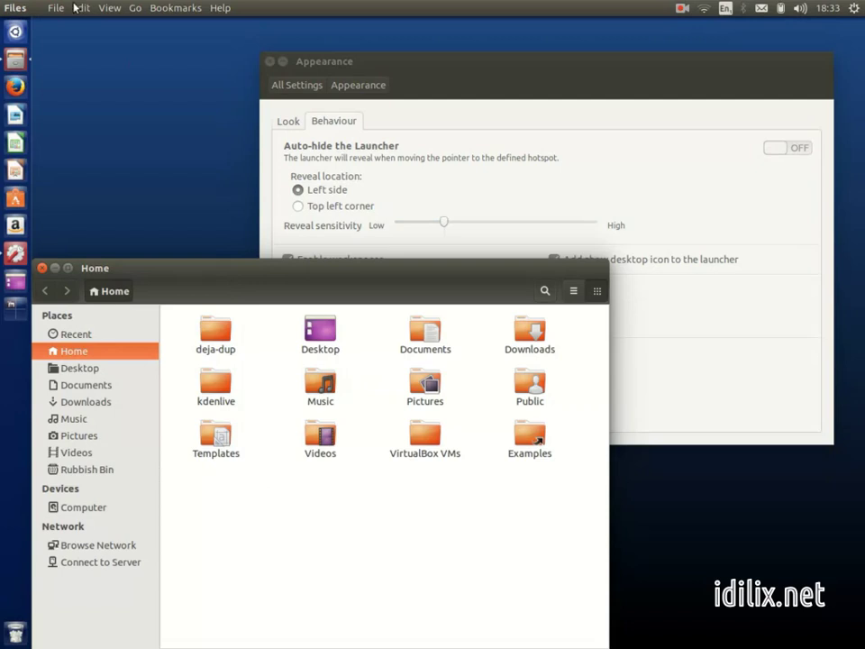
click(335, 92)
click(292, 87)
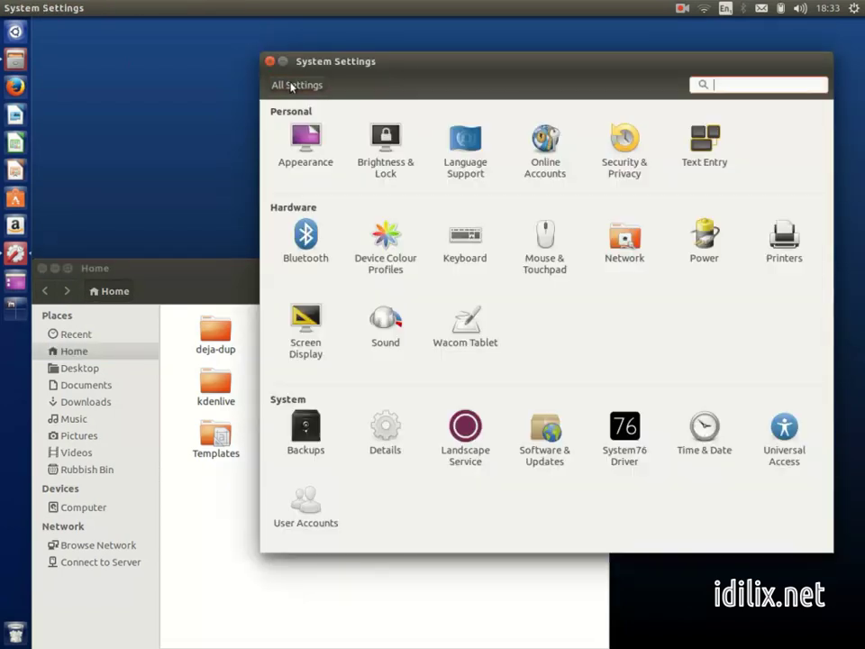
click(42, 268)
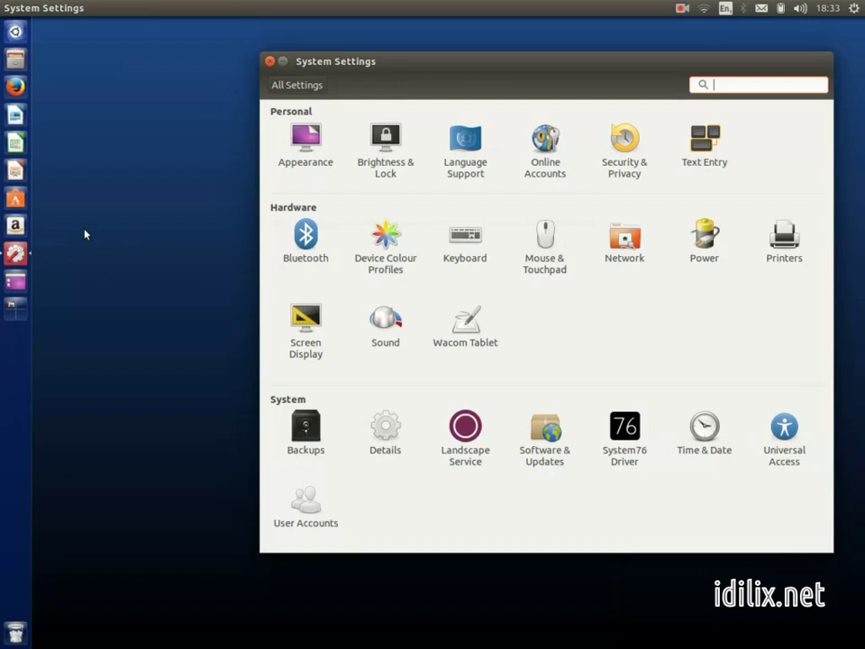
click(392, 151)
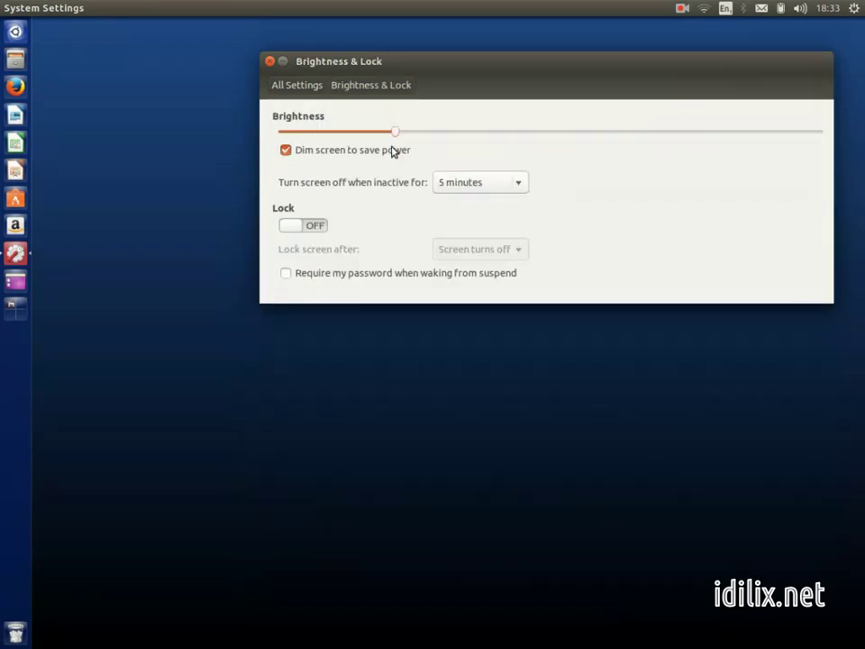
mouse_move(394, 133)
mouse_down()
mouse_move(450, 137)
mouse_move(402, 135)
mouse_move(408, 142)
mouse_up()
click(488, 183)
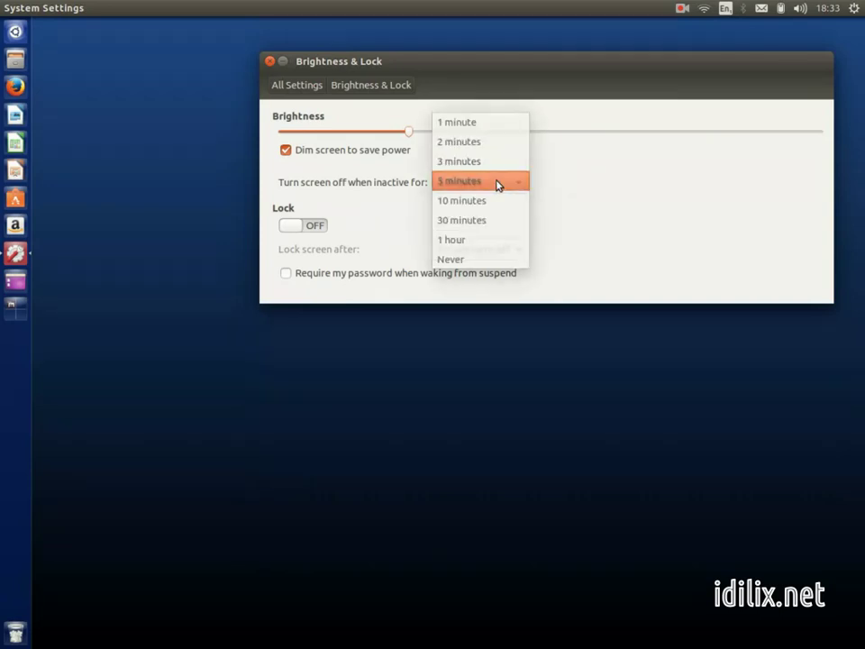
click(497, 185)
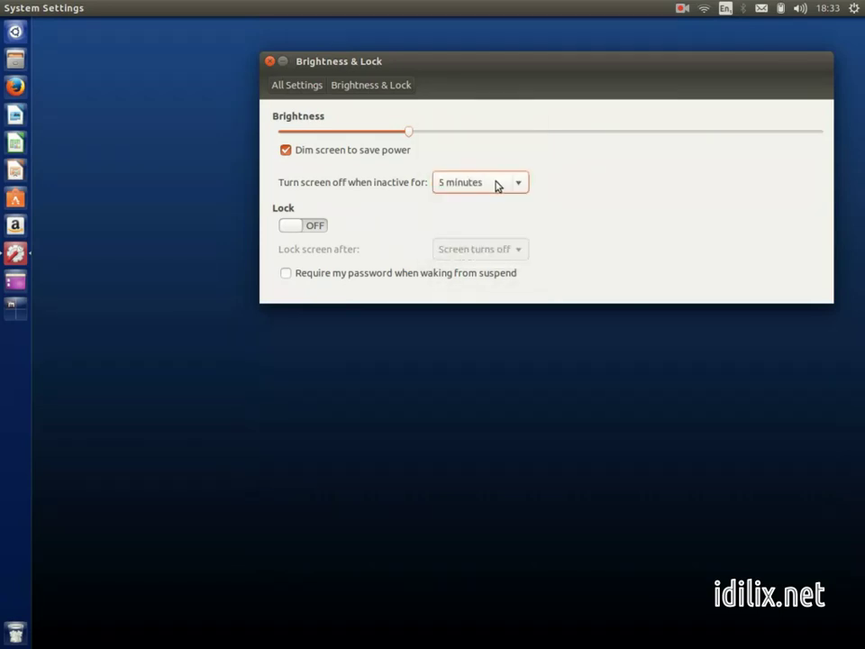
click(303, 228)
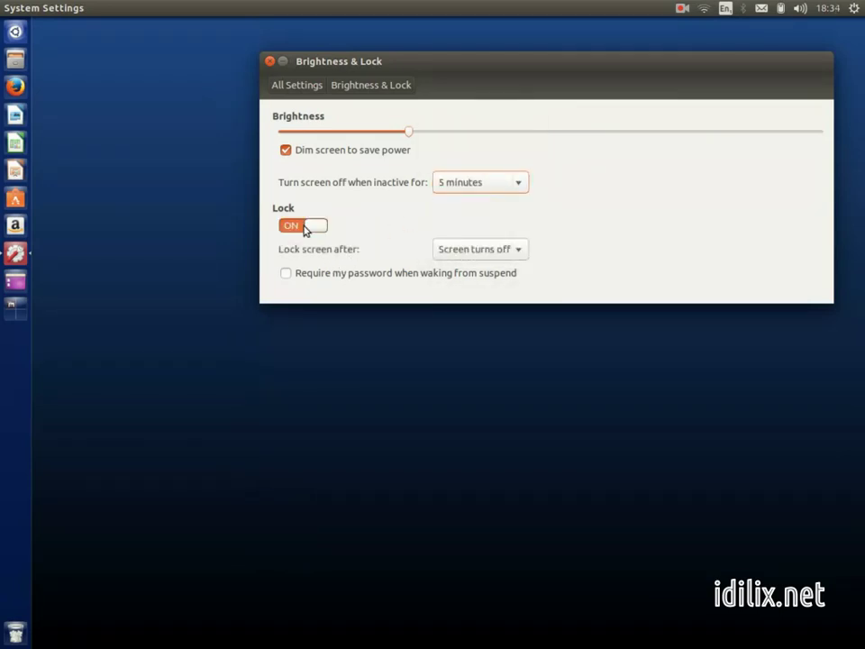
click(305, 228)
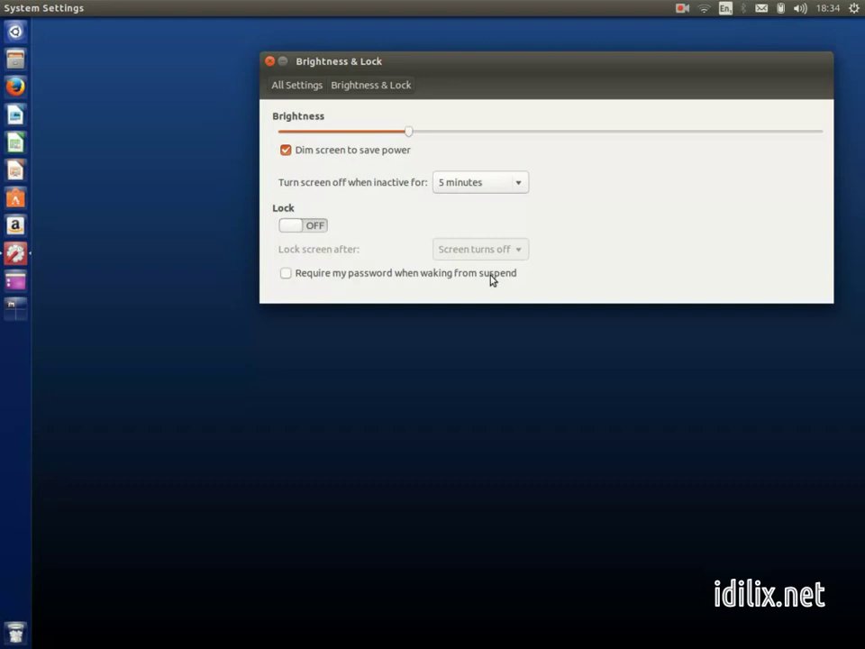
- Browse the Security & Privacy tabs, toggling Dash online search results on and back off
click(303, 85)
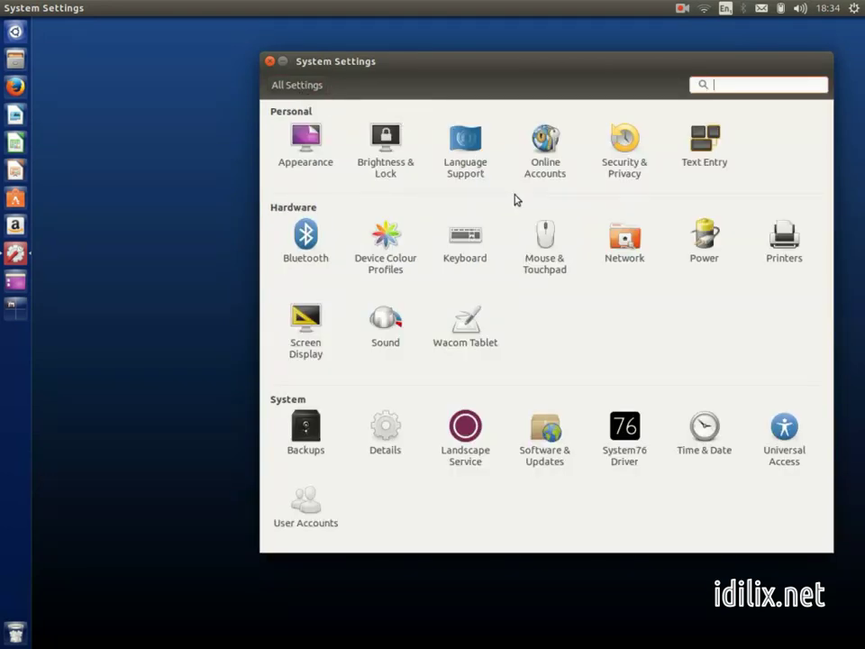
click(622, 151)
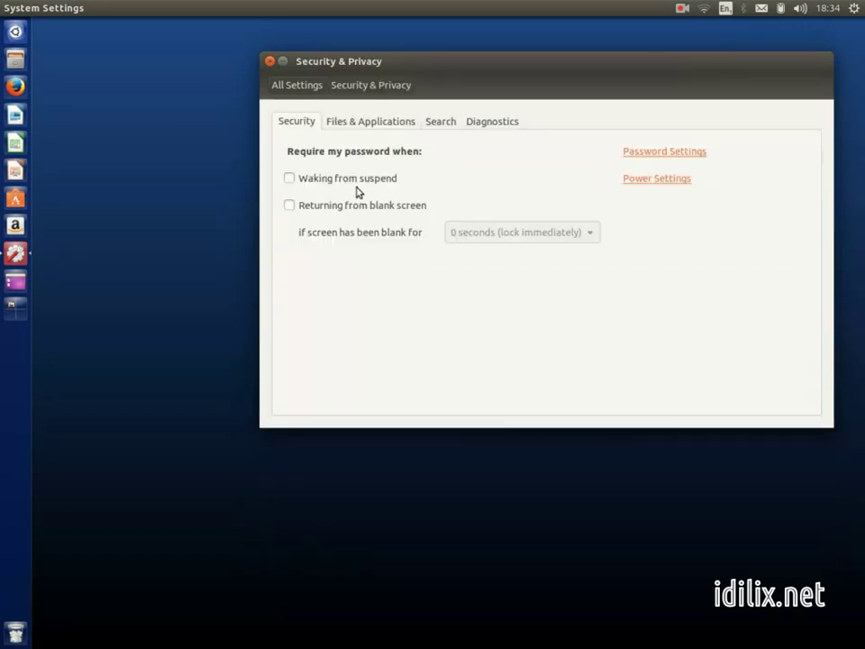
click(382, 126)
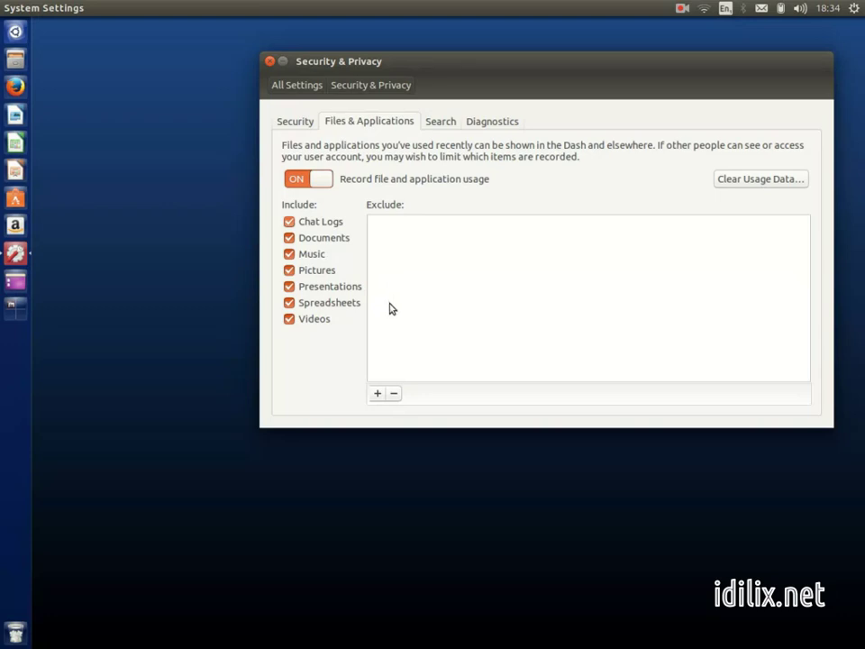
click(442, 128)
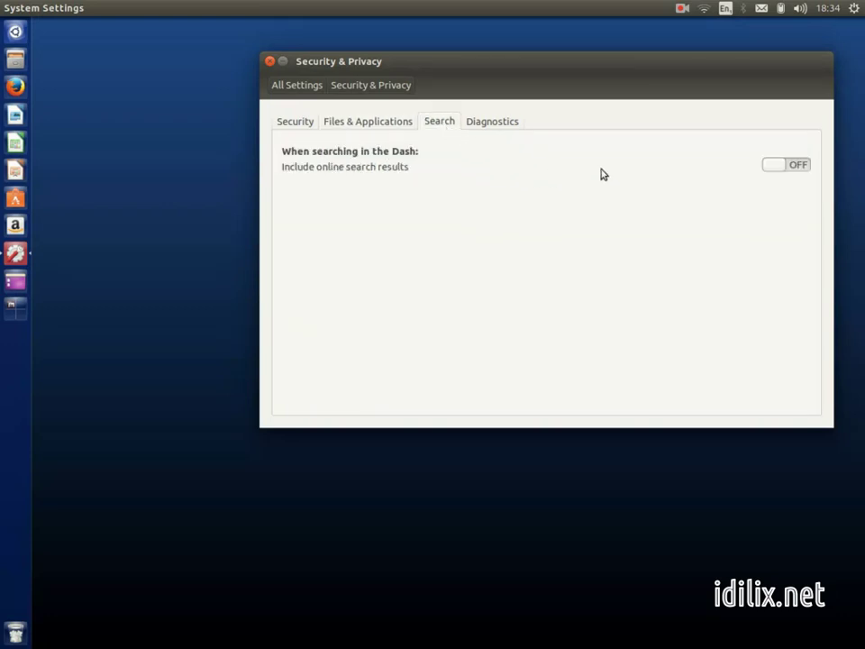
click(801, 165)
click(797, 167)
click(501, 126)
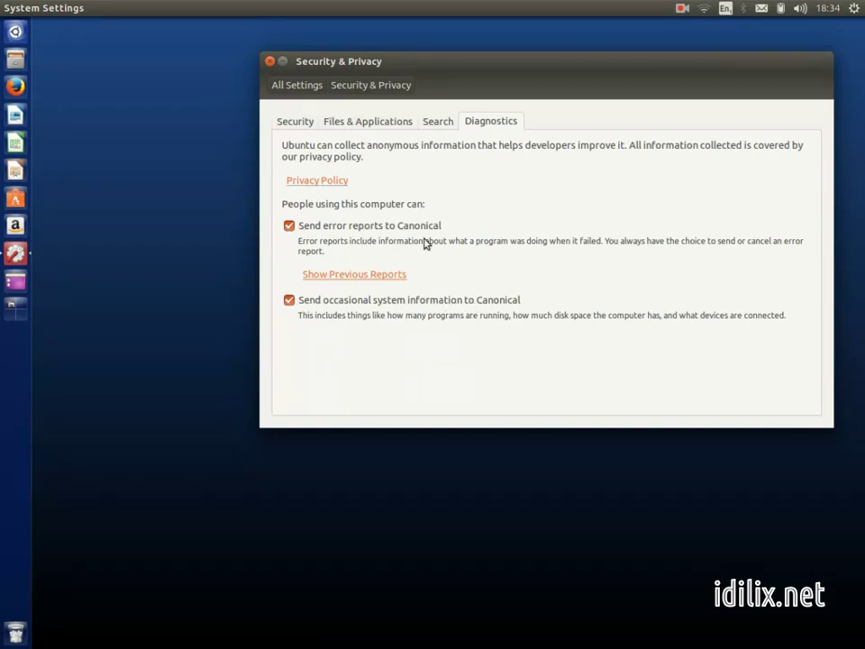
click(299, 87)
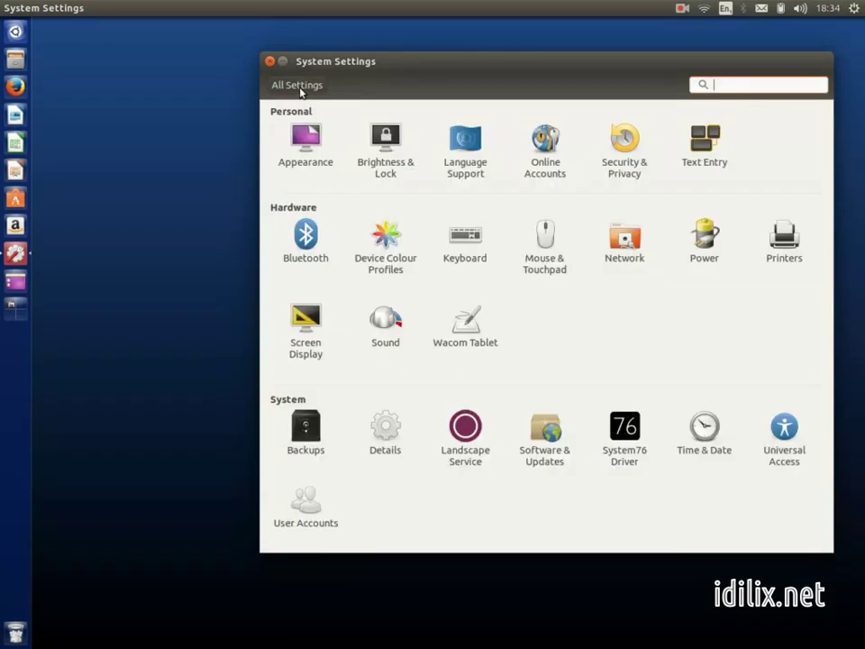
click(308, 335)
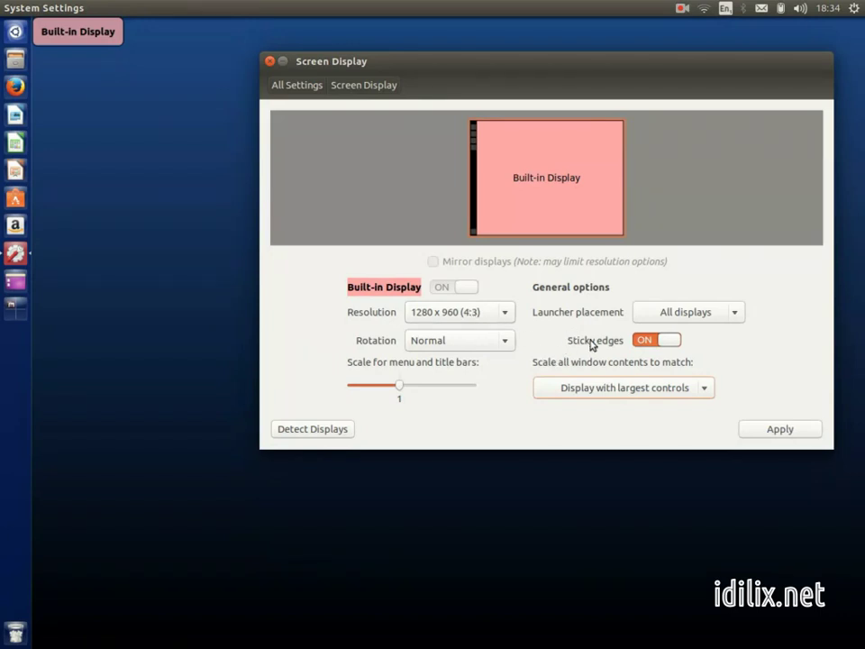
click(293, 85)
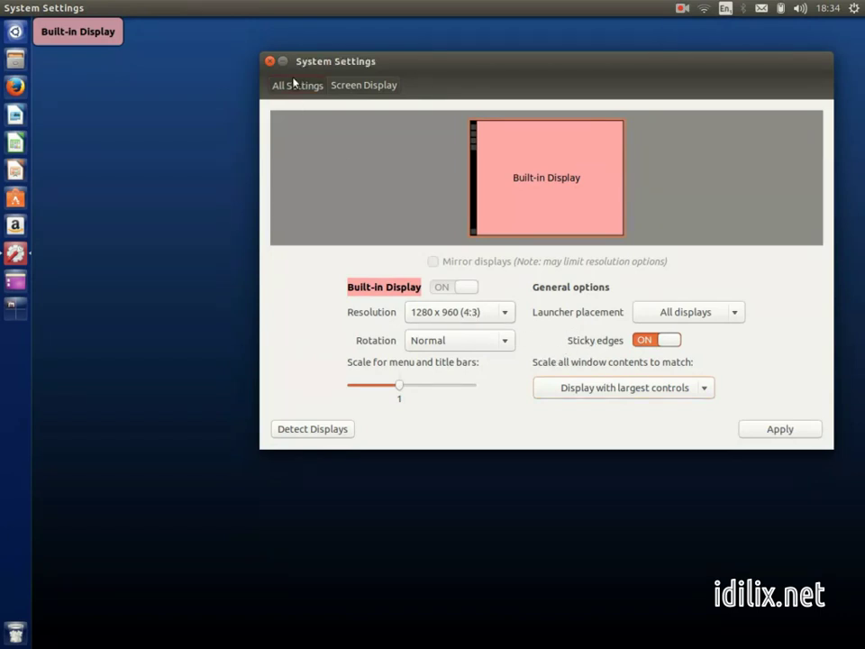
click(467, 254)
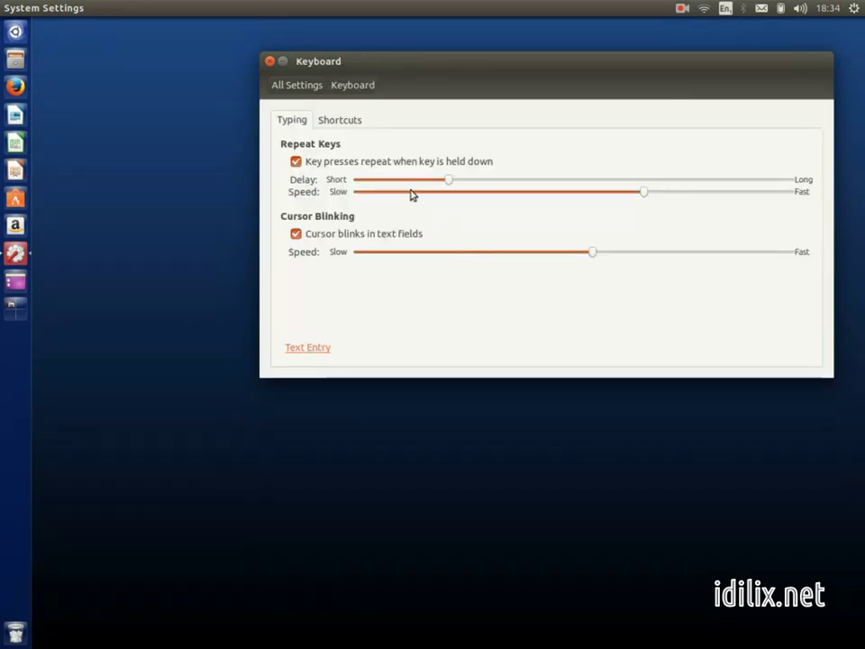
click(341, 123)
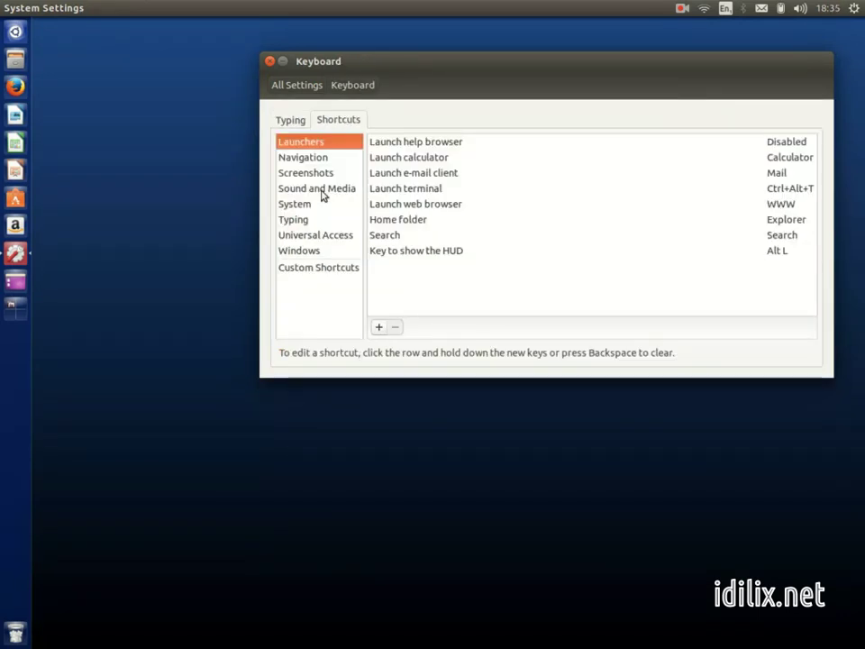
click(302, 90)
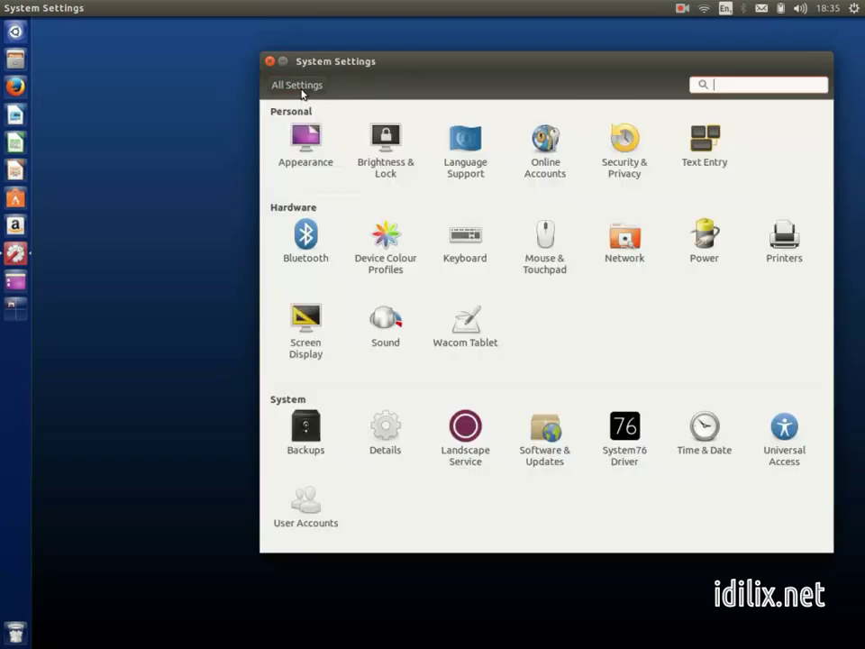
click(541, 239)
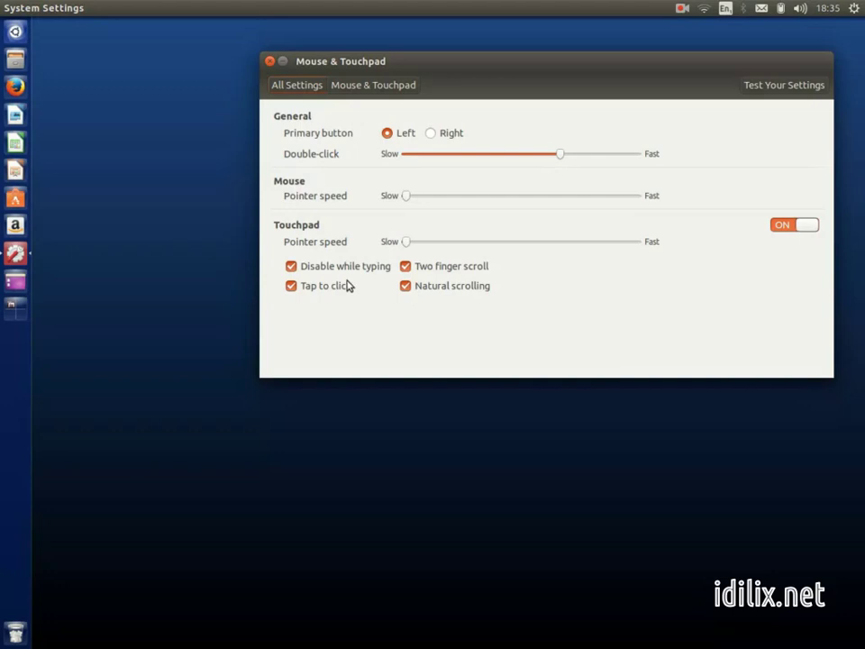
click(312, 86)
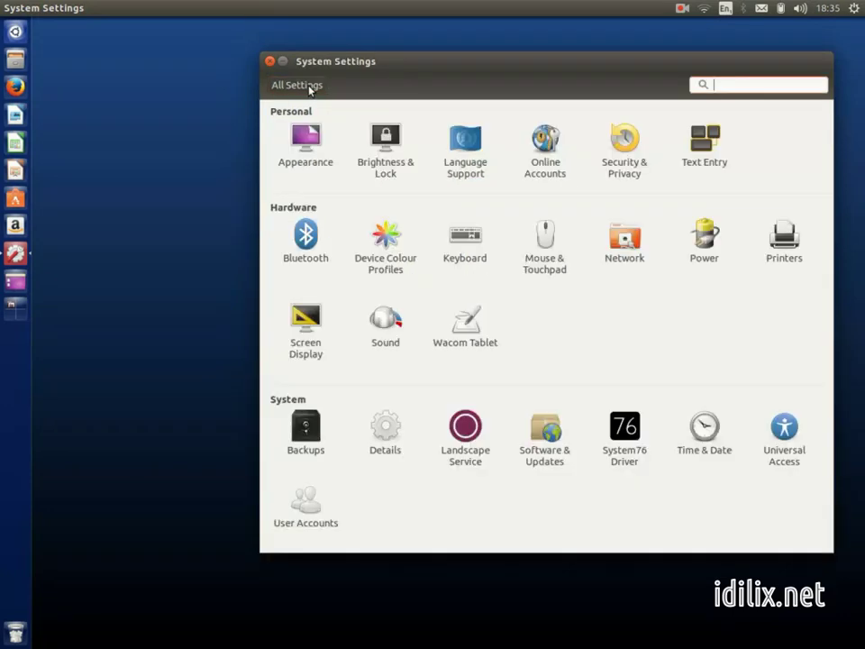
- In Power, set the plugged-in suspend delay to 1 hour
click(706, 256)
click(708, 258)
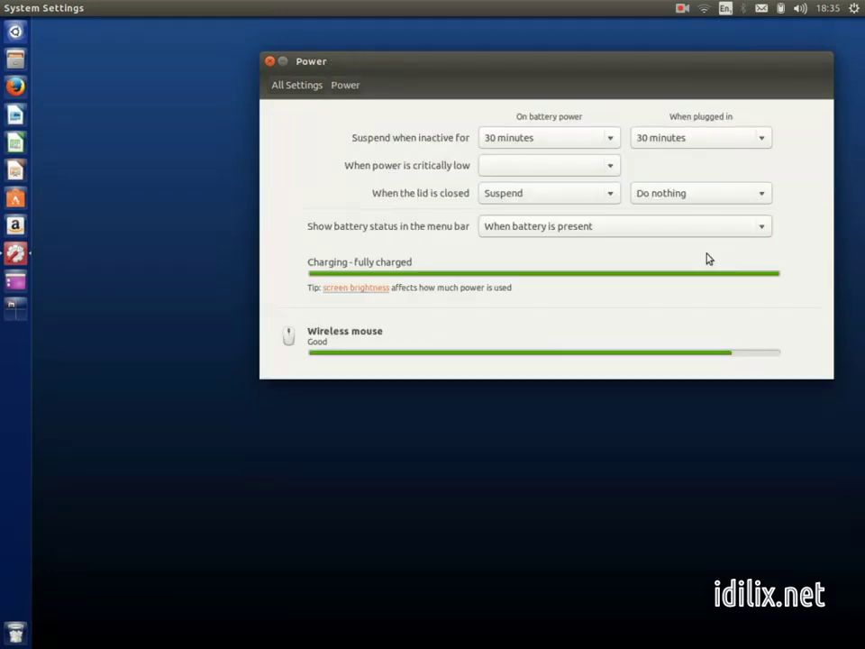
click(657, 144)
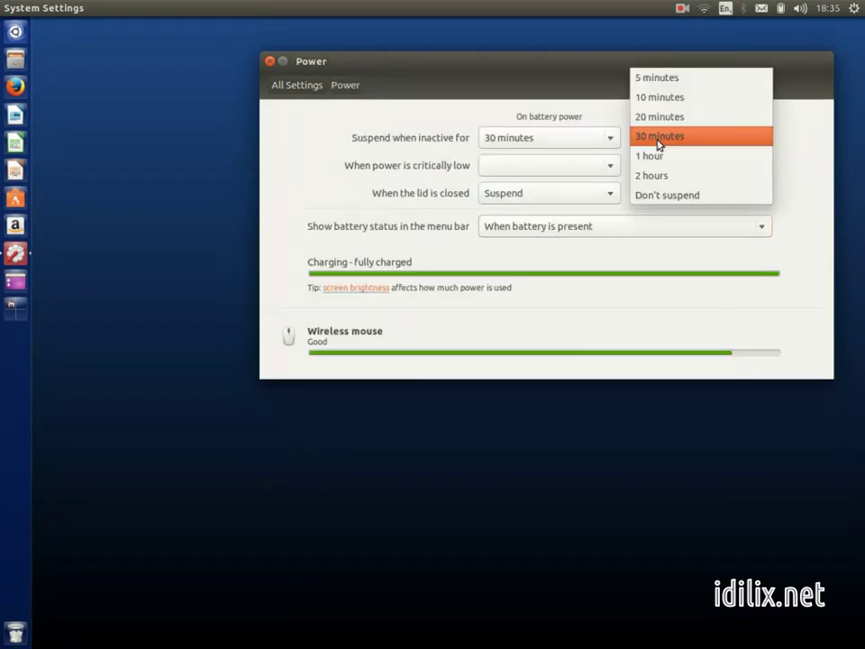
click(661, 158)
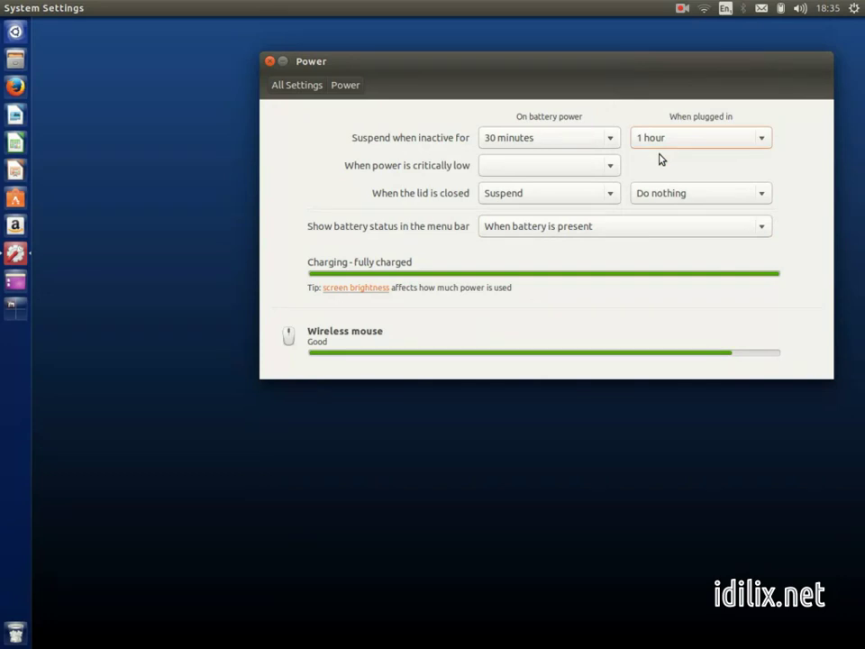
click(279, 85)
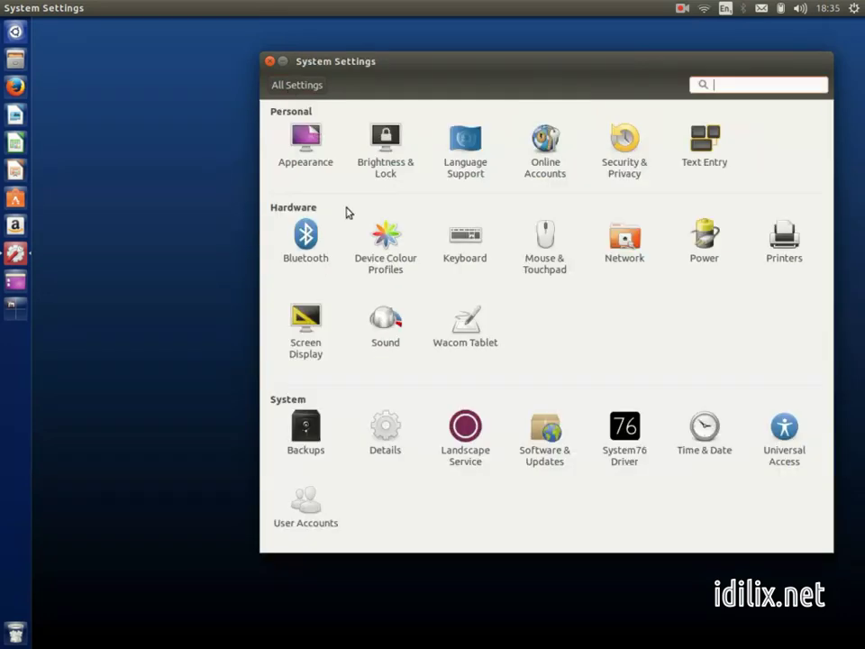
- View the Details panel's Default Applications page, then return to All Settings
click(388, 441)
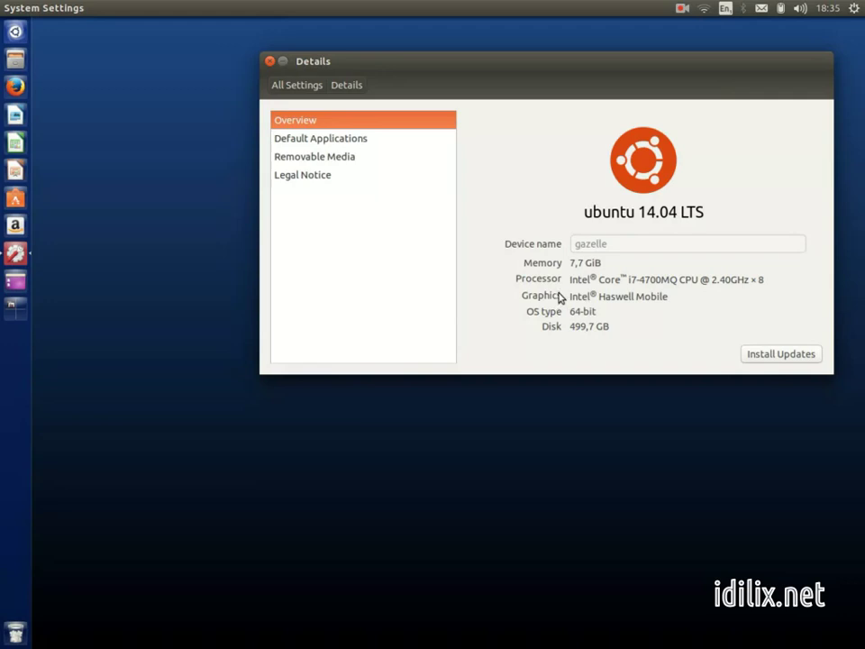
click(375, 141)
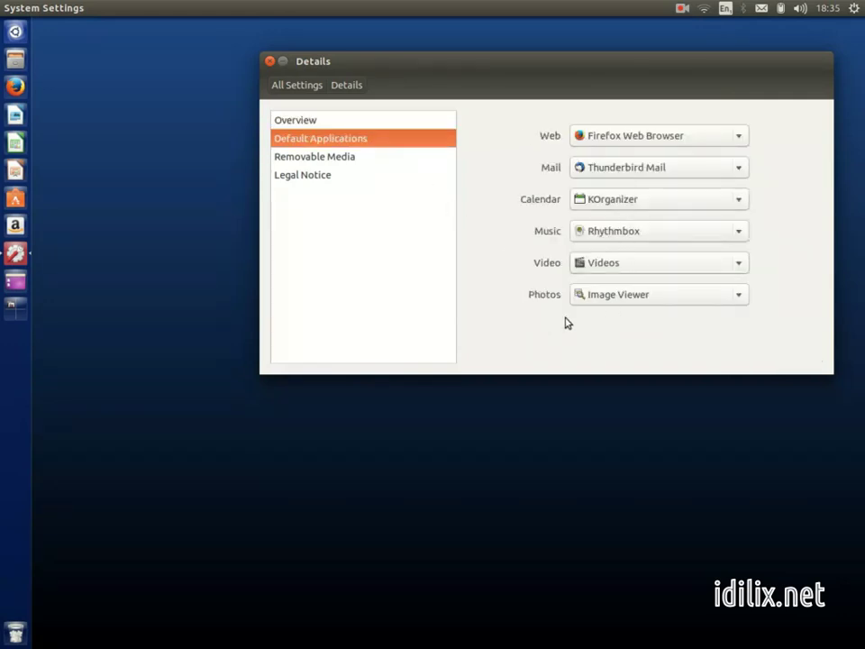
click(301, 88)
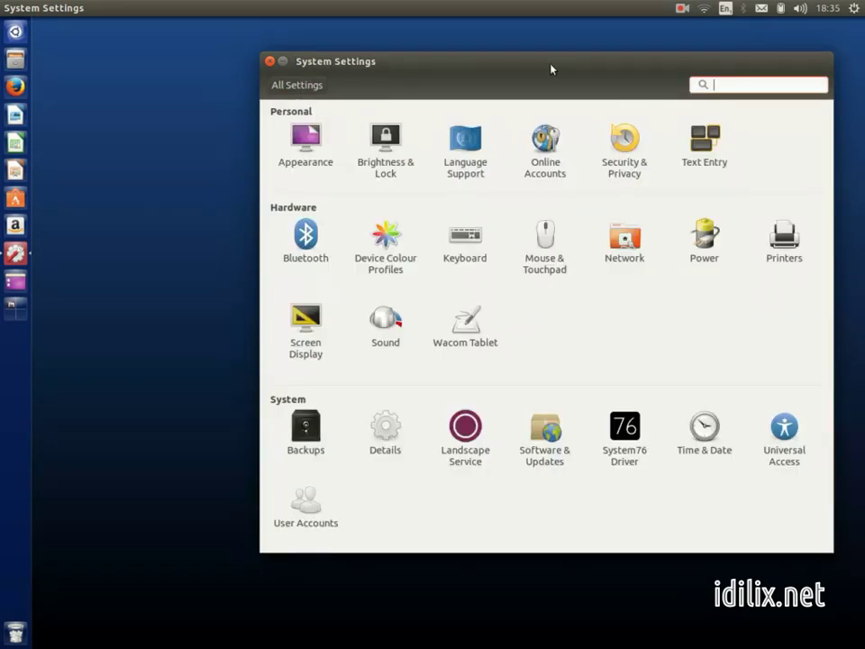
- Move the System Settings window aside and close it with Alt+F4
drag(552, 67, 454, 89)
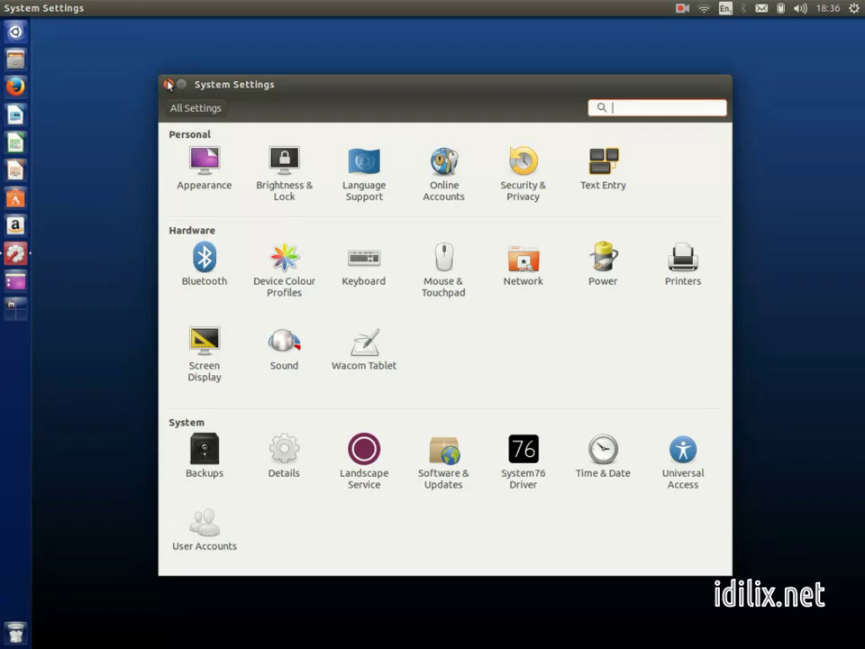
key(alt+F4)
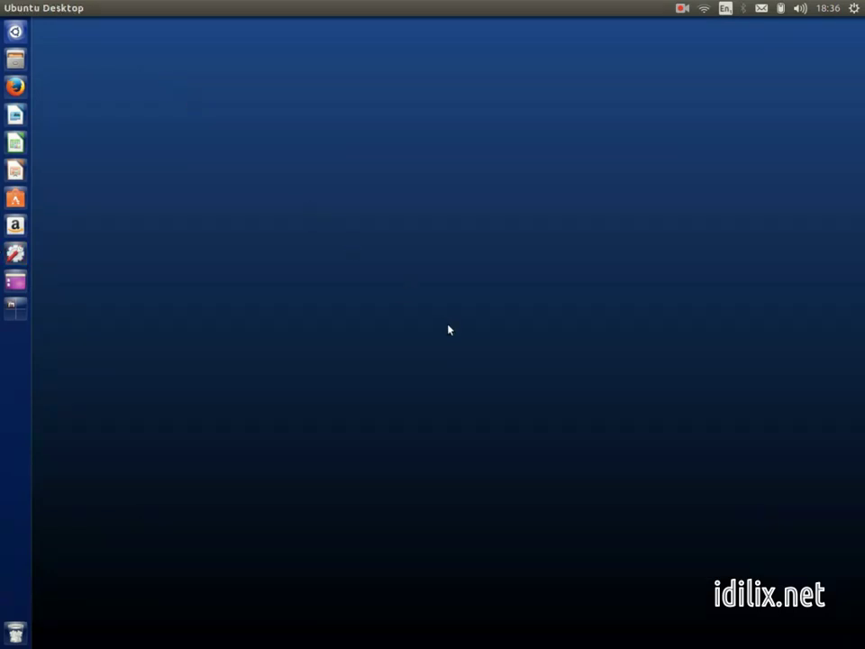